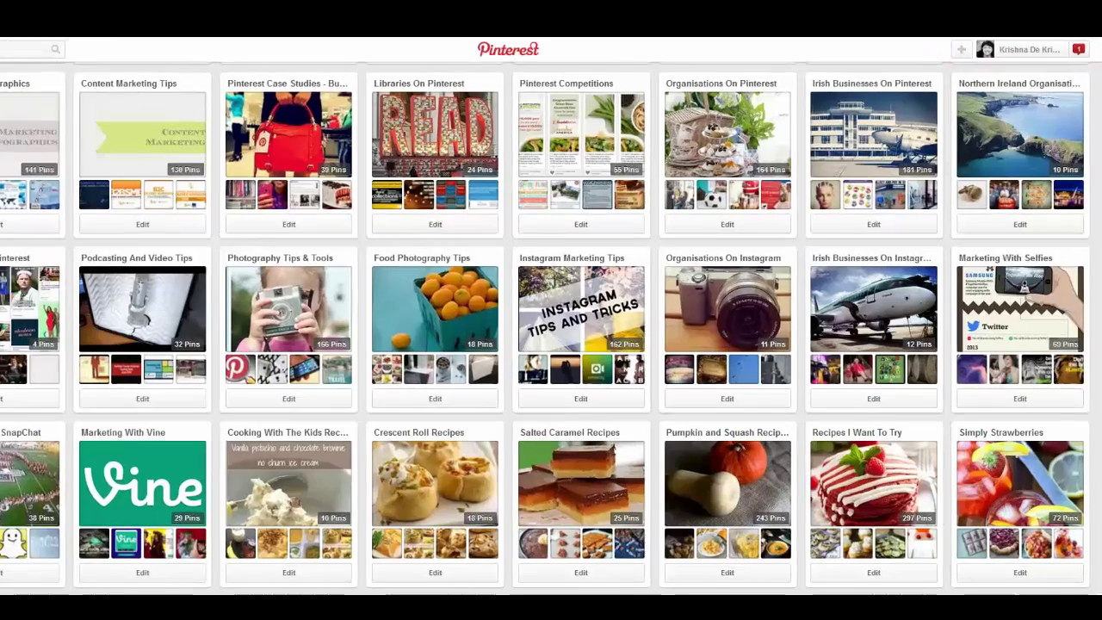
# - Check the recent messages in the Messages dropdown
pyautogui.click(1080, 61)
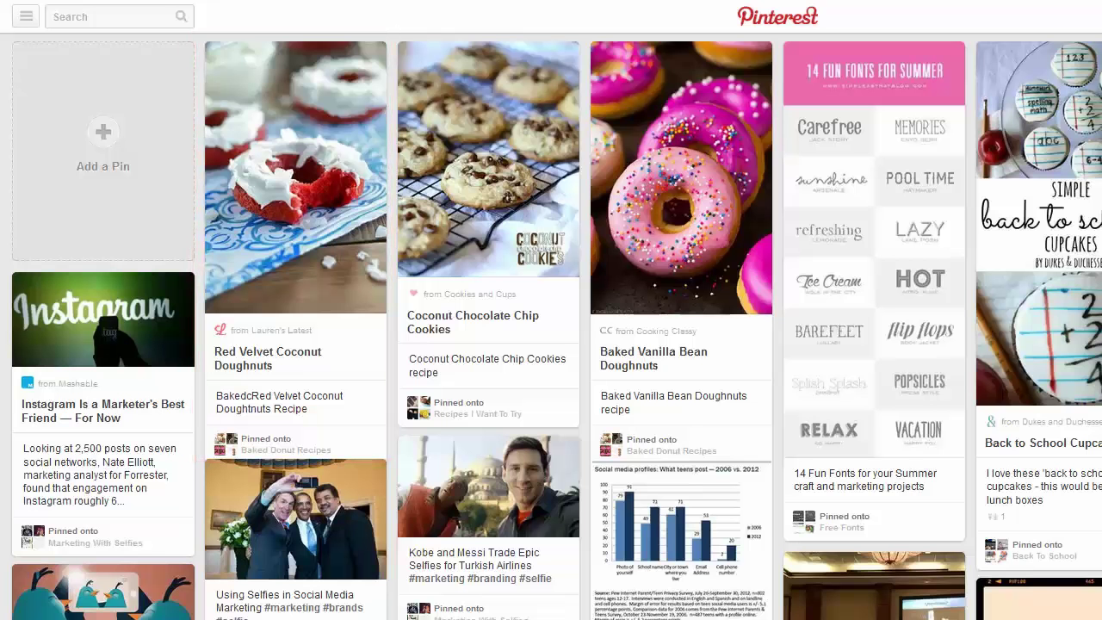
# - Open the Send panel for the Red Velvet Coconut Doughnuts pin, trying then clearing a recipient search
pyautogui.moveTo(320, 91)
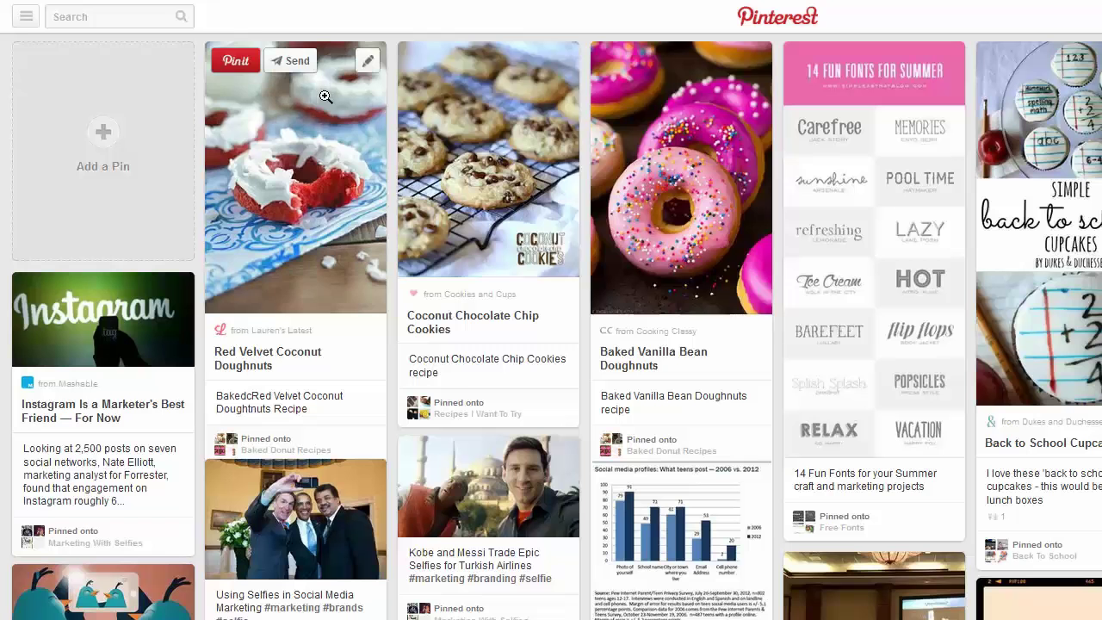
pyautogui.click(294, 62)
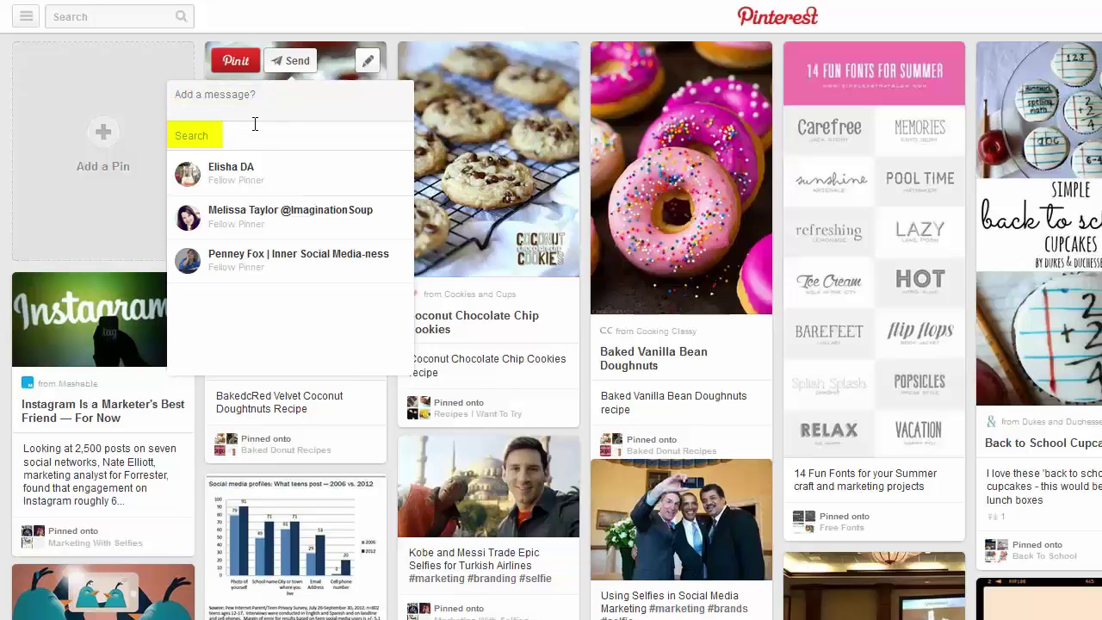
pyautogui.write('arle')
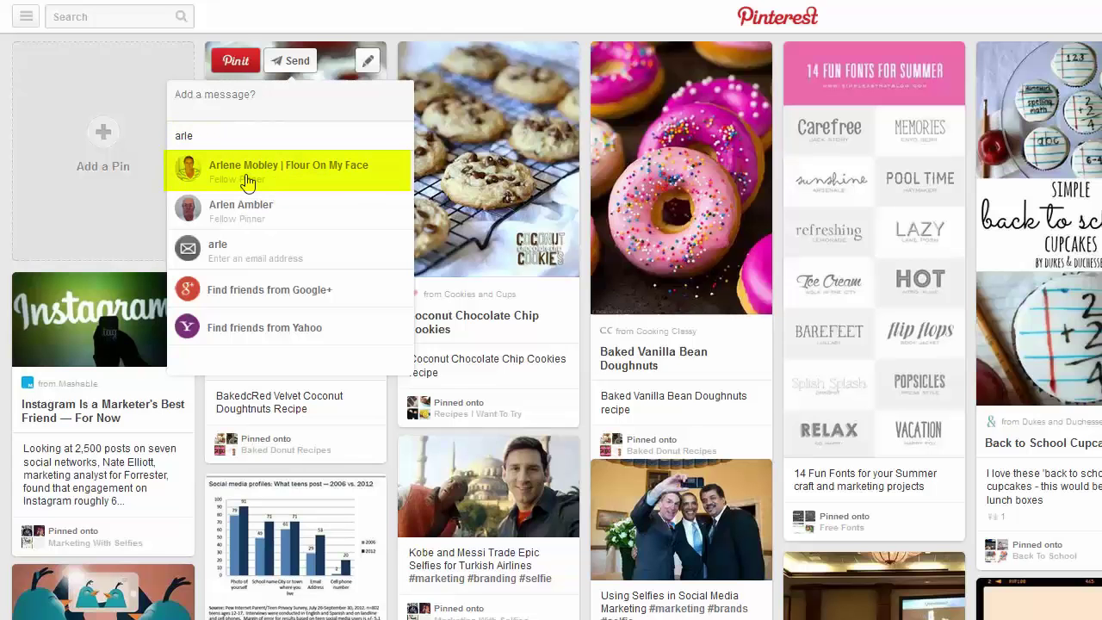
pyautogui.click(223, 100)
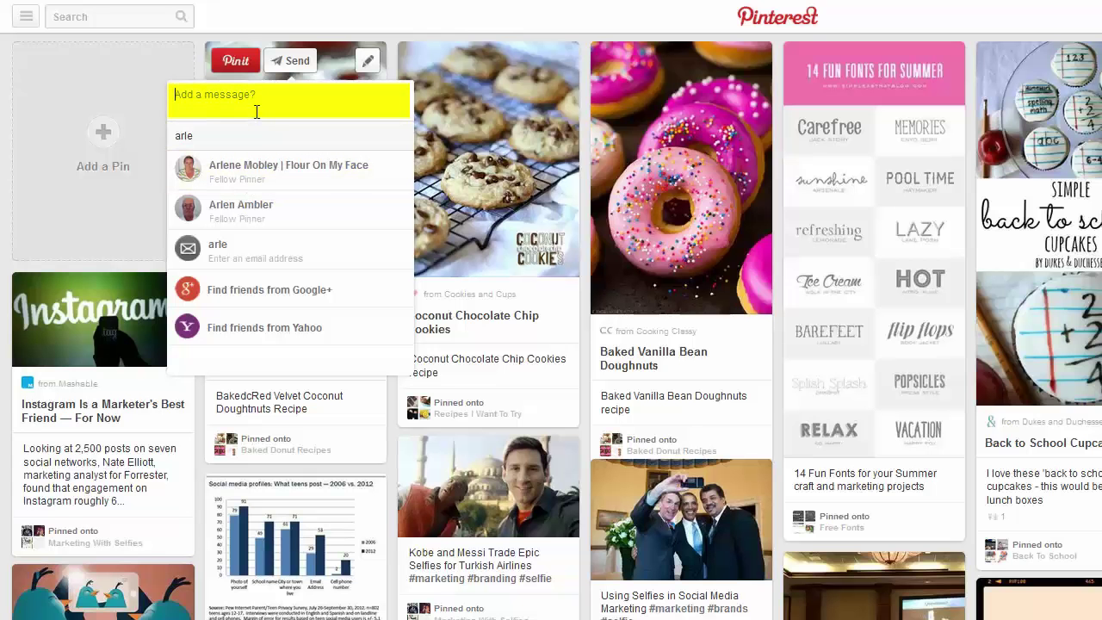
pyautogui.click(219, 135)
pyautogui.press('BackSpace')
pyautogui.press('BackSpace')
pyautogui.press('BackSpace')
pyautogui.press('BackSpace')
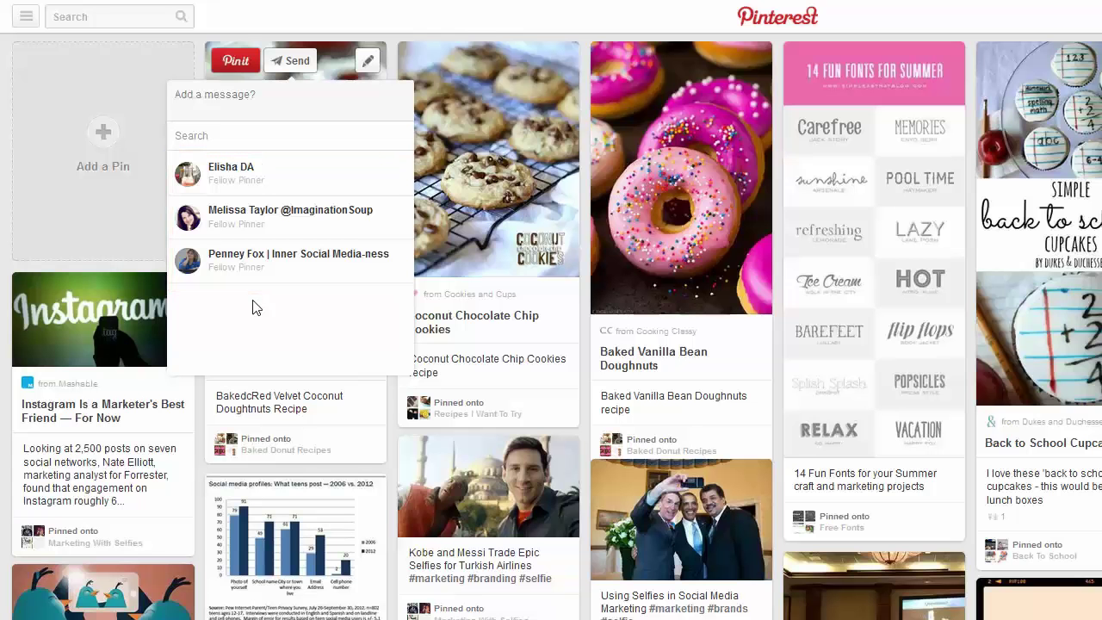
# - Send the doughnut pin to the first suggested pinner with the note 'We should try this recipe in the donut machine'
pyautogui.click(220, 176)
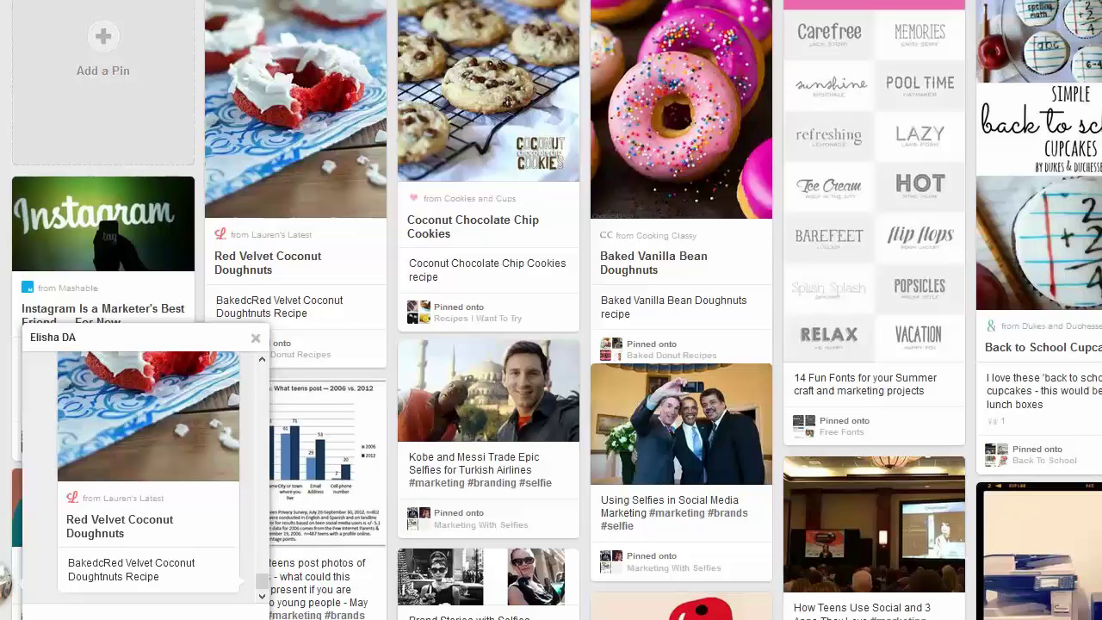
pyautogui.scroll(-1, 148, 474)
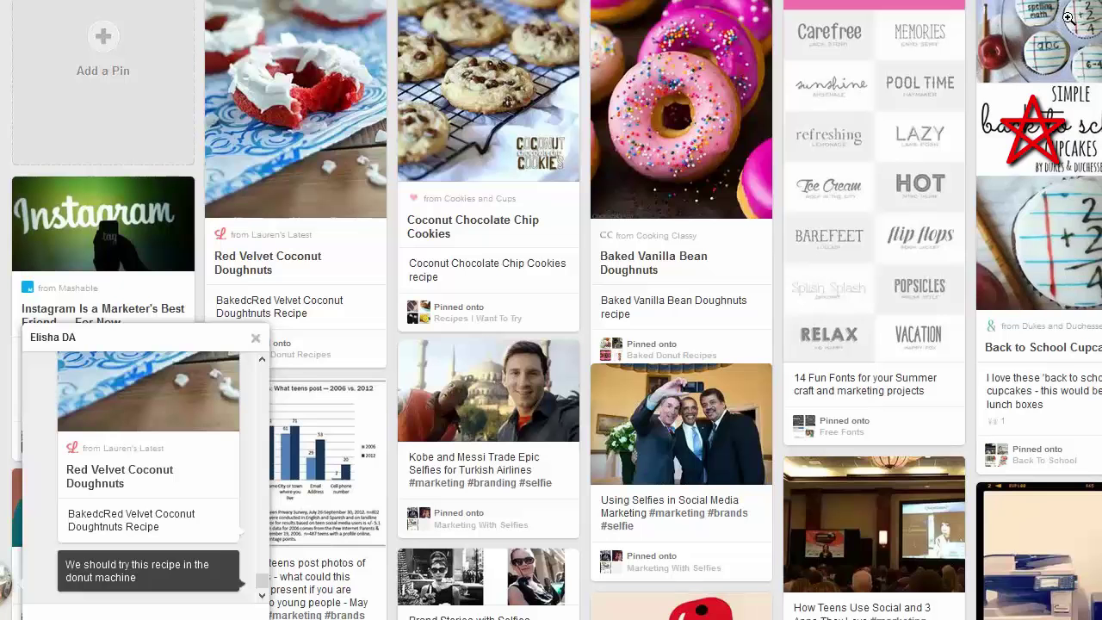
# - Drop the Back to School Cupcakes pin into the chat with a lunch-box note, then close the chat
pyautogui.moveTo(997, 80); pyautogui.dragTo(122, 454)
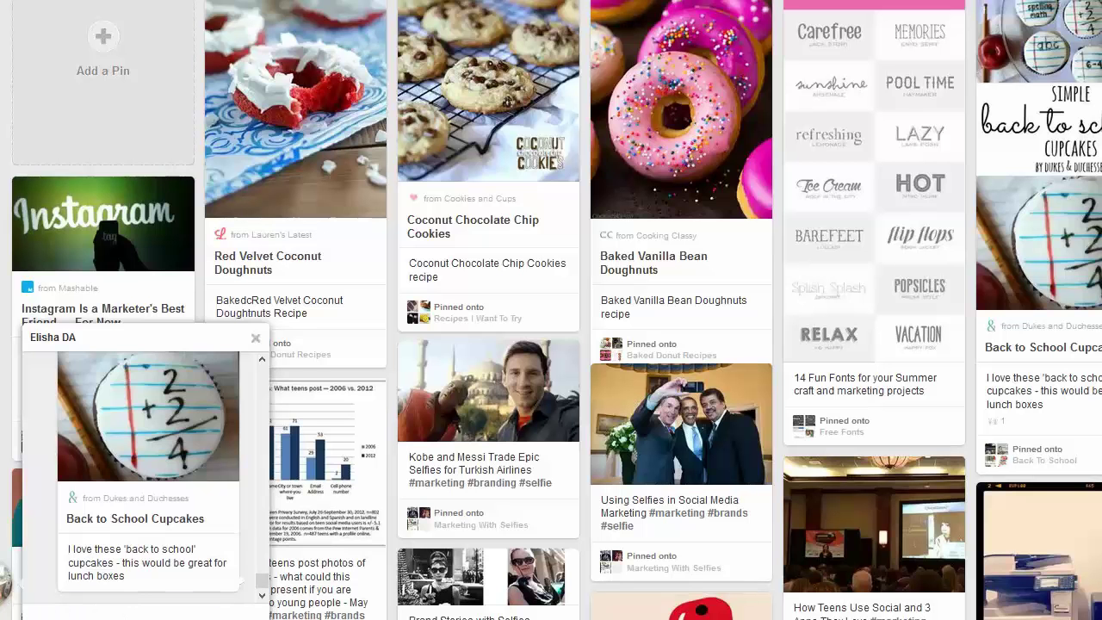
pyautogui.press('Return')
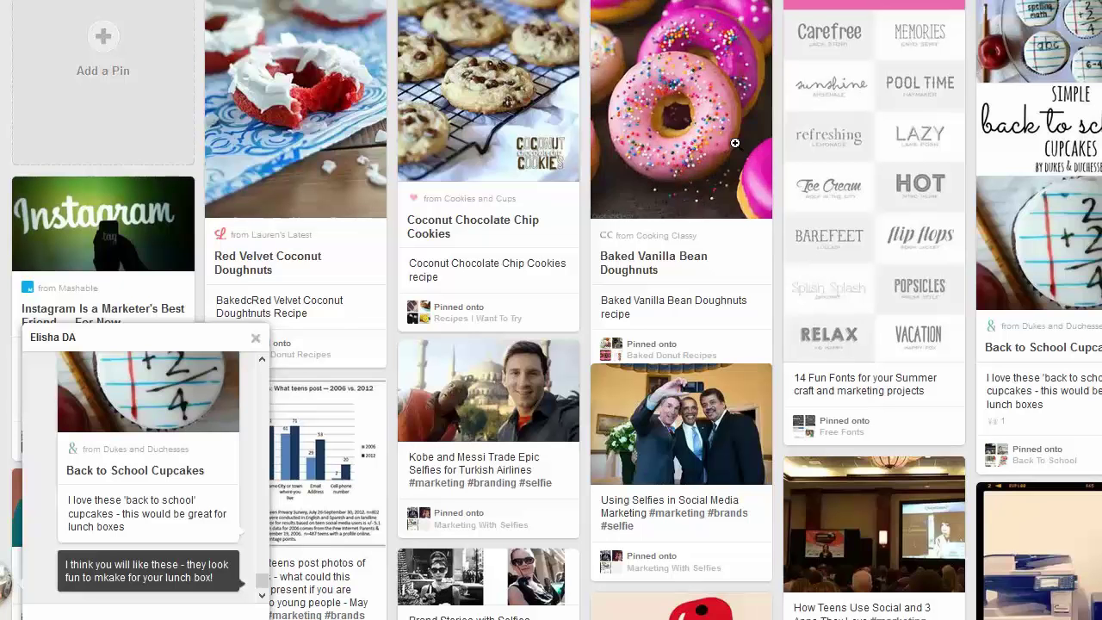
pyautogui.moveTo(323, 410)
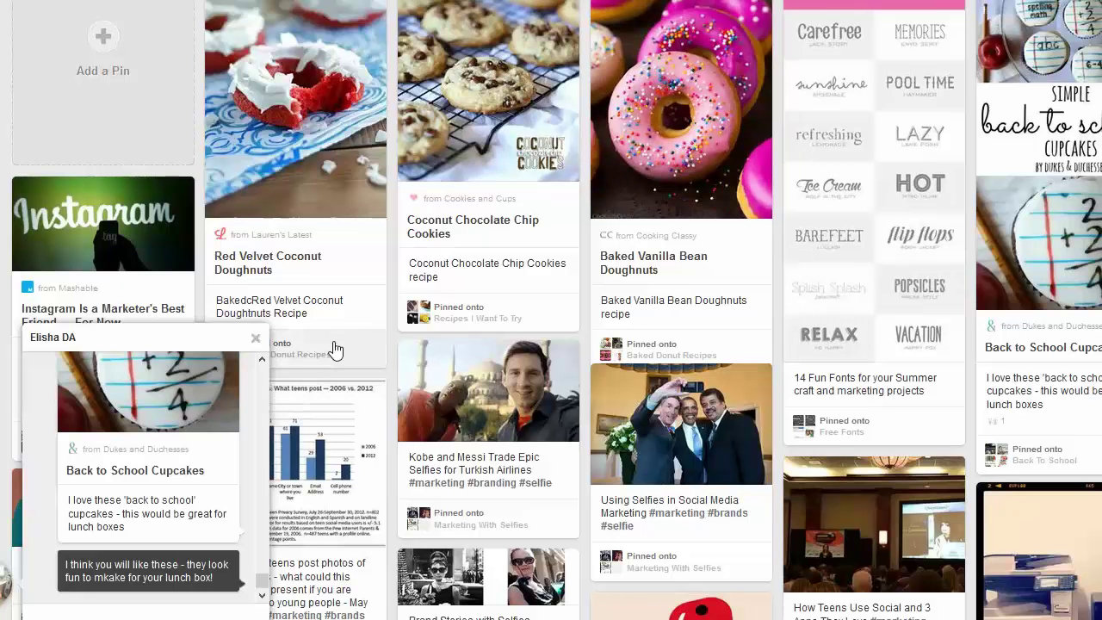
pyautogui.click(256, 344)
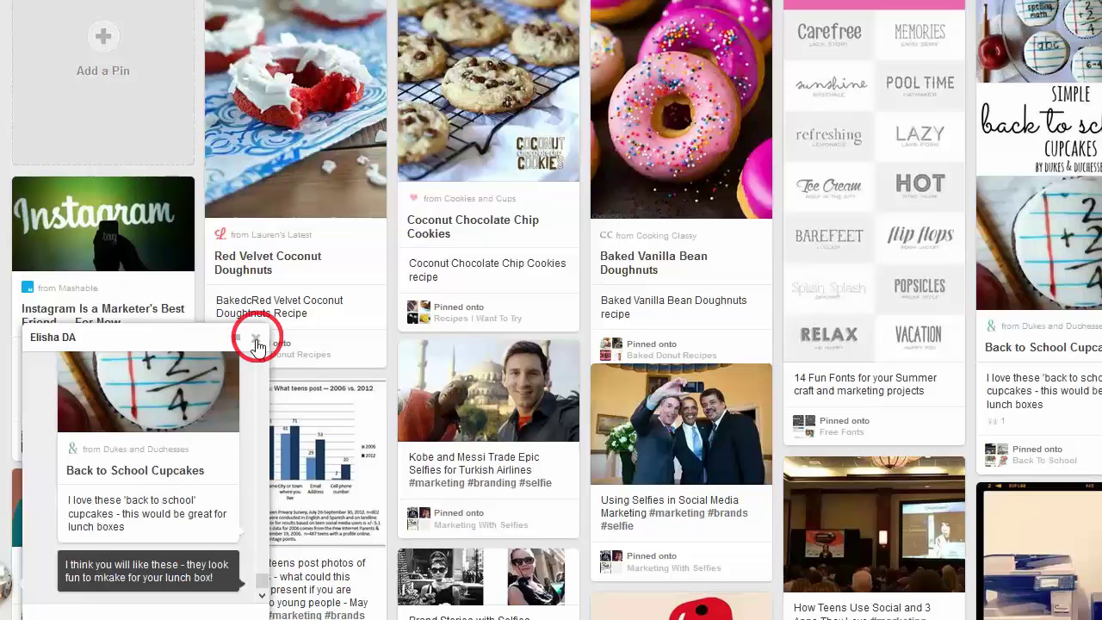
# - Close the chat window and reopen the conversation from the Messages list
pyautogui.click(256, 344)
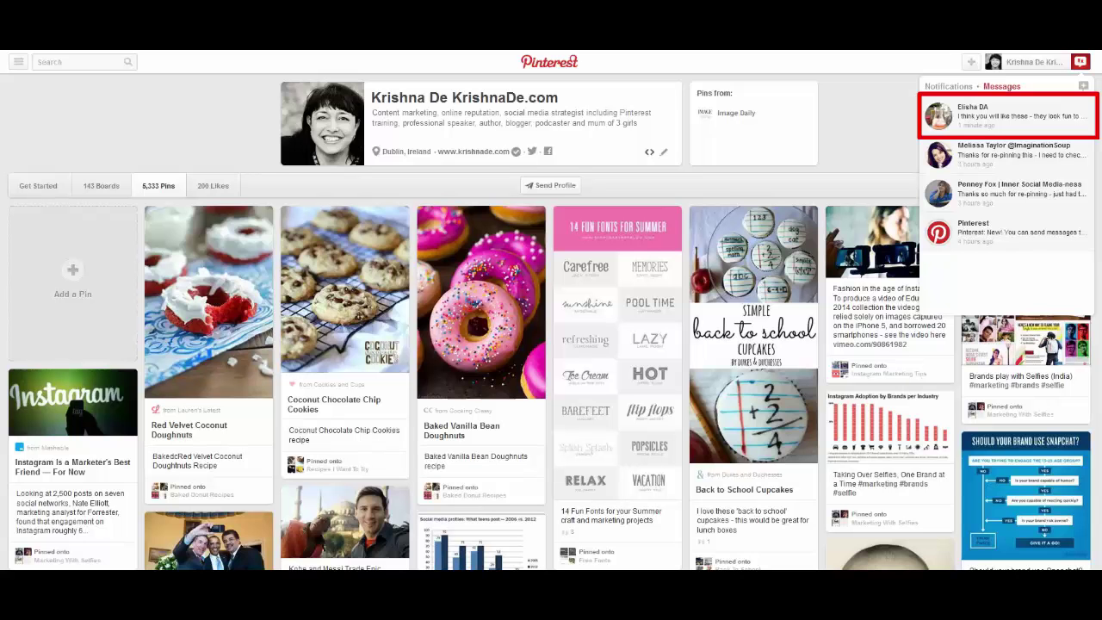
pyautogui.click(1002, 114)
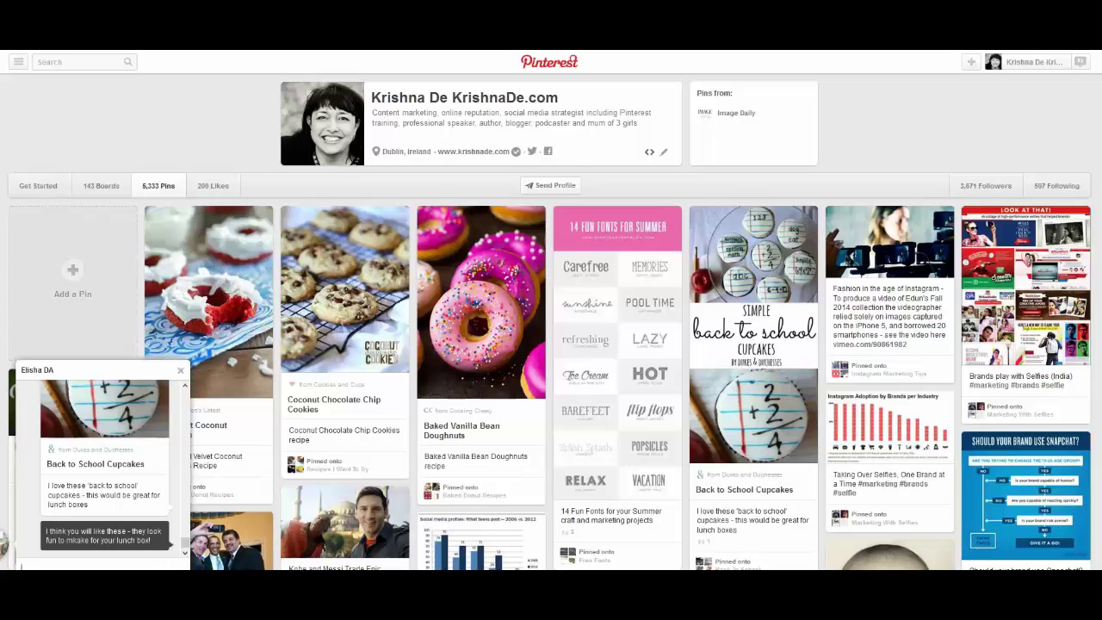
# - Send the Coconut Chocolate Chip Cookies pin with the pasted Cooking With The Kids note
pyautogui.moveTo(383, 275)
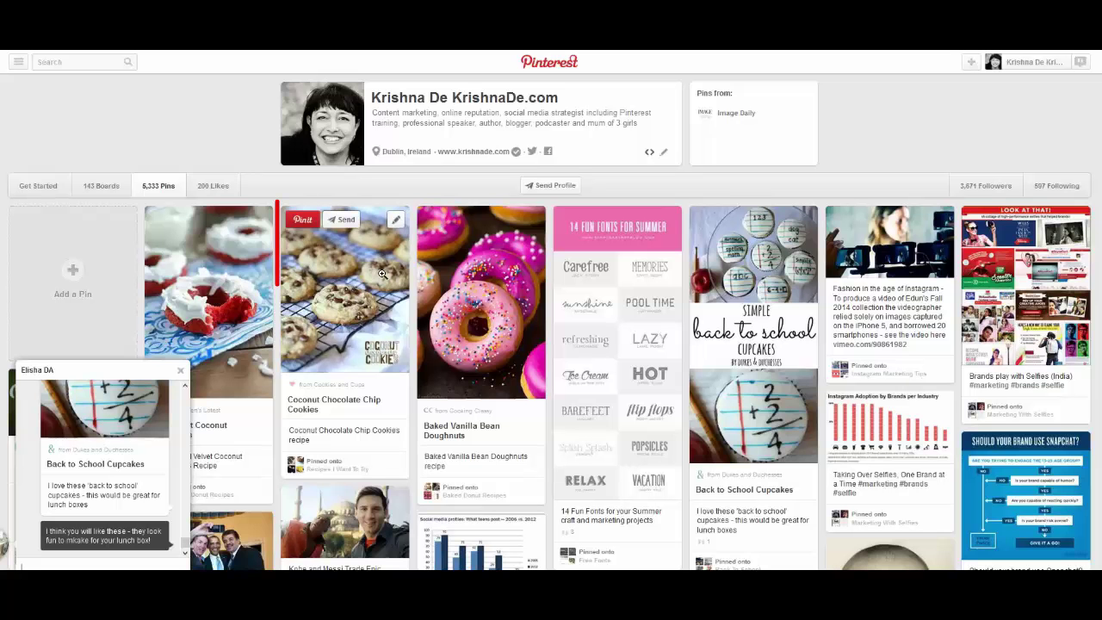
pyautogui.moveTo(382, 275); pyautogui.dragTo(62, 462)
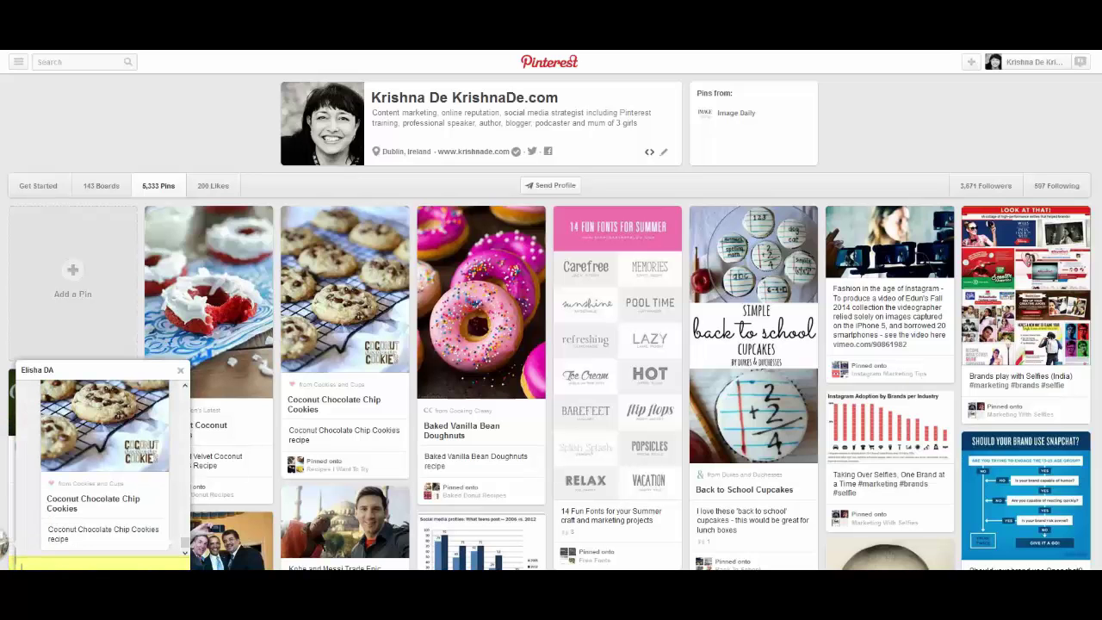
pyautogui.write('Another recipe for us to try with the Cooking With The Kids series')
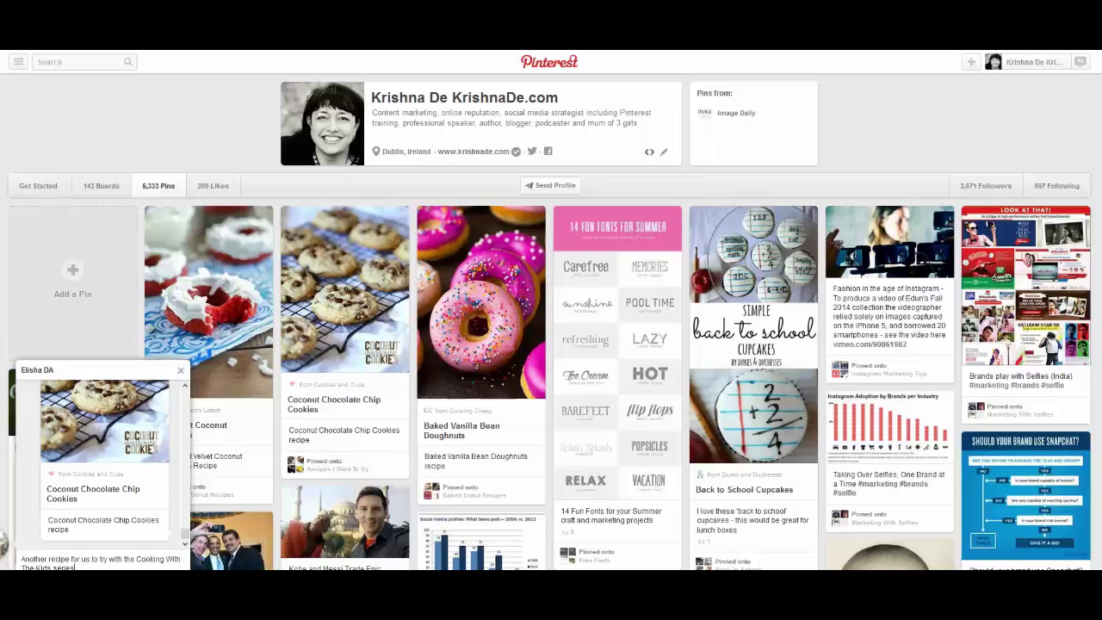
pyautogui.press('Return')
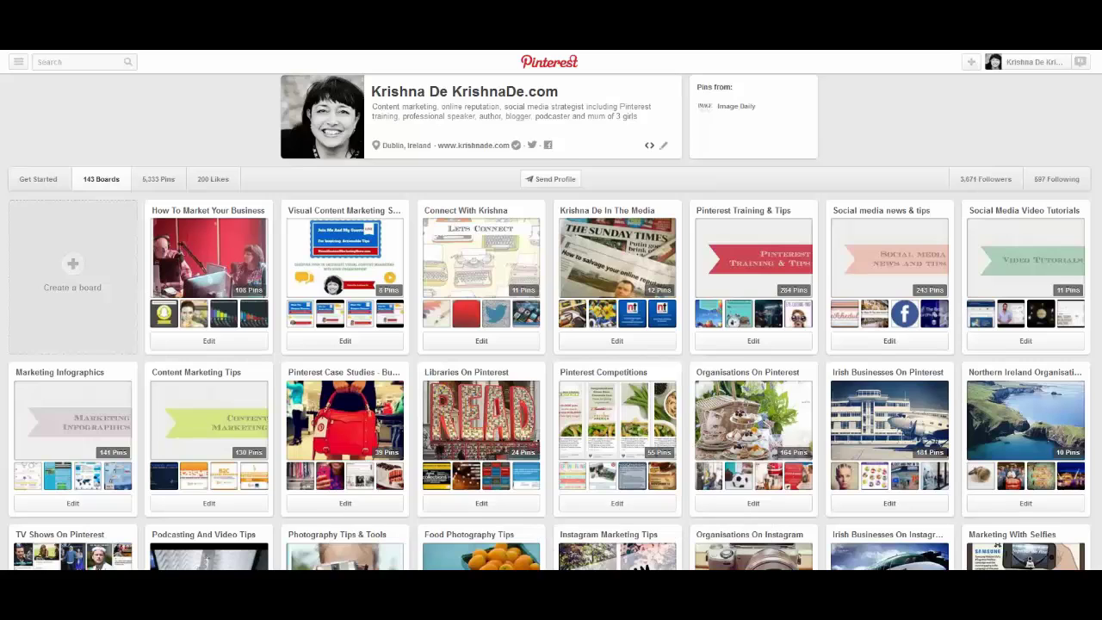
pyautogui.scroll(-1, 550, 321)
pyautogui.scroll(-2, 549, 322)
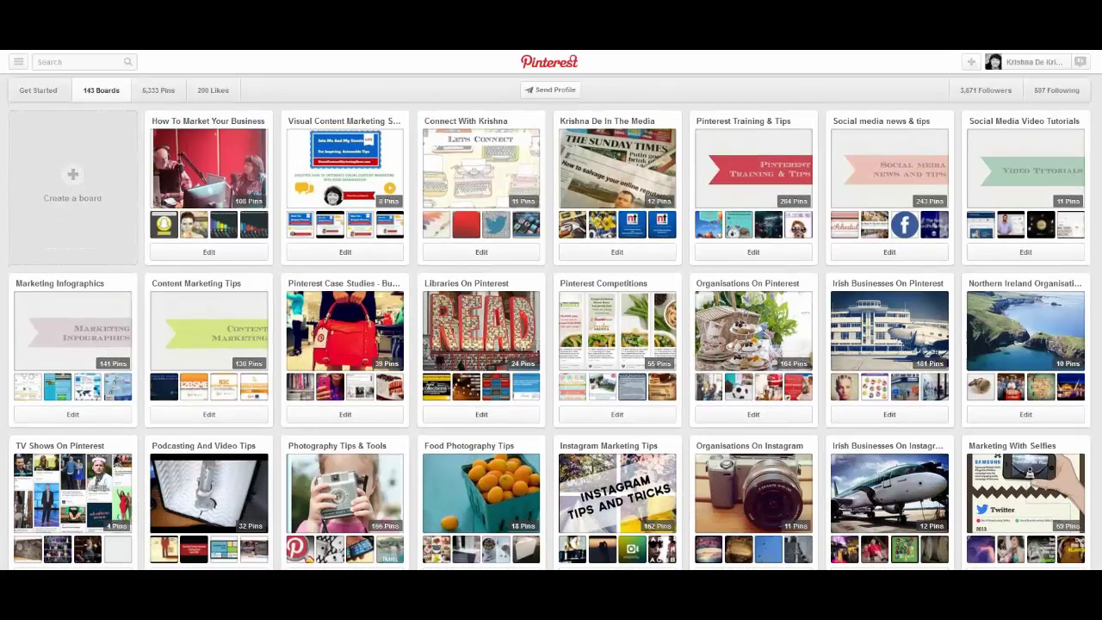
pyautogui.scroll(-1, 550, 321)
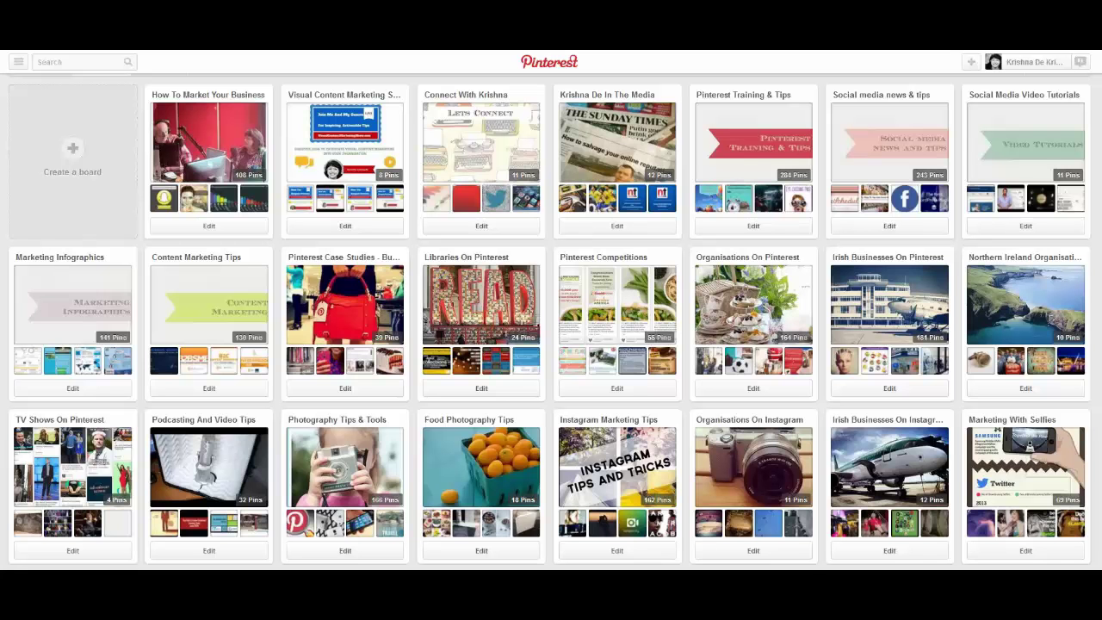
pyautogui.scroll(-1, 549, 322)
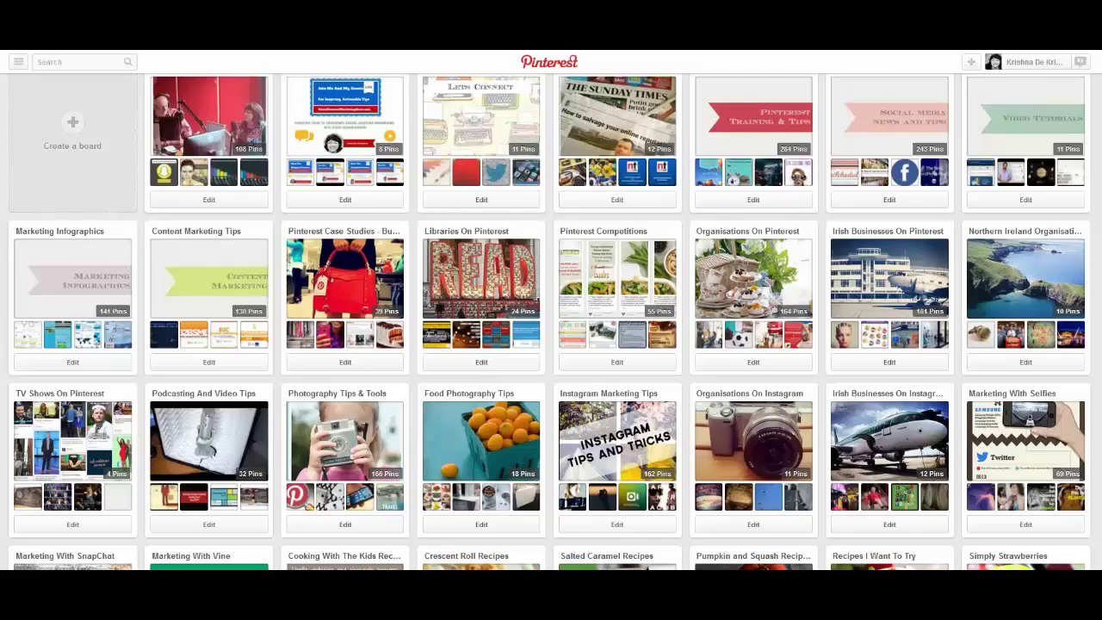
pyautogui.scroll(-5, 550, 321)
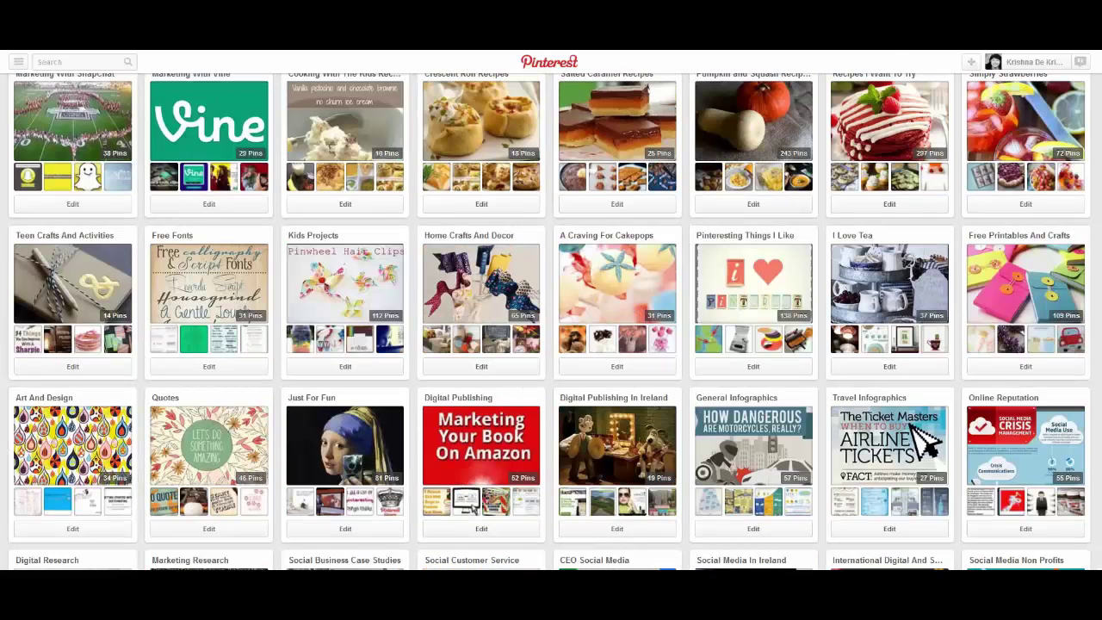
pyautogui.scroll(1, 550, 321)
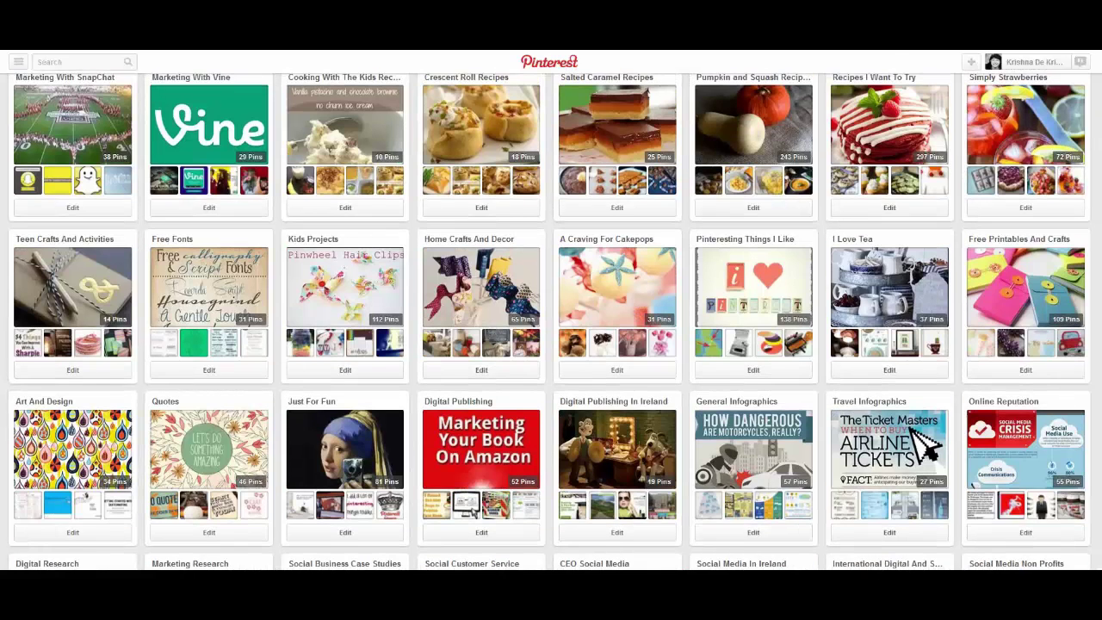
pyautogui.scroll(3, 550, 322)
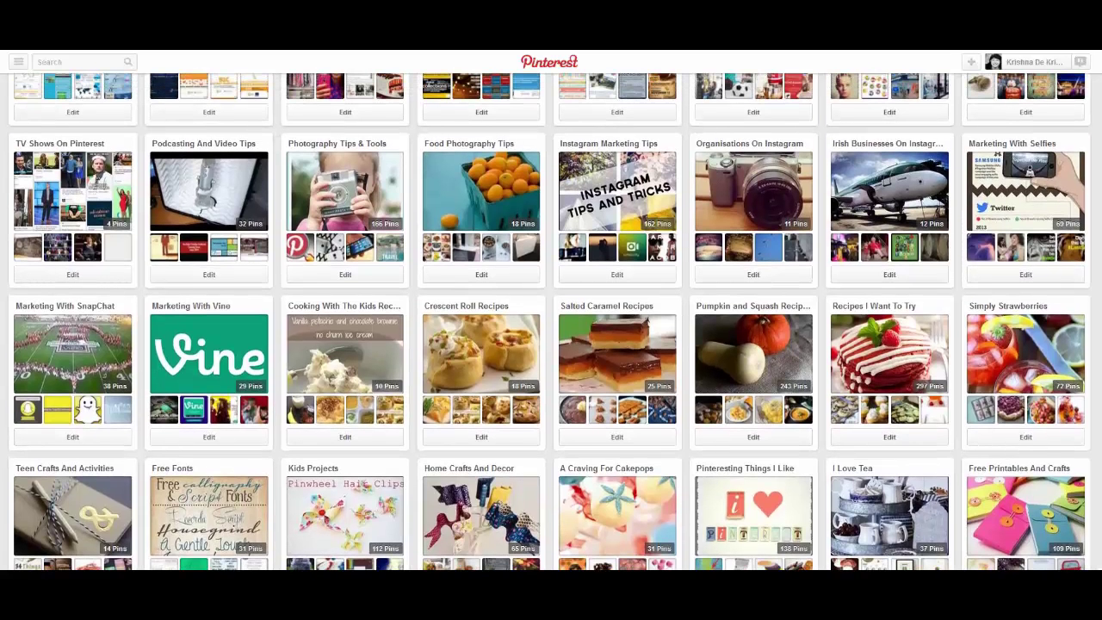
pyautogui.scroll(1, 550, 321)
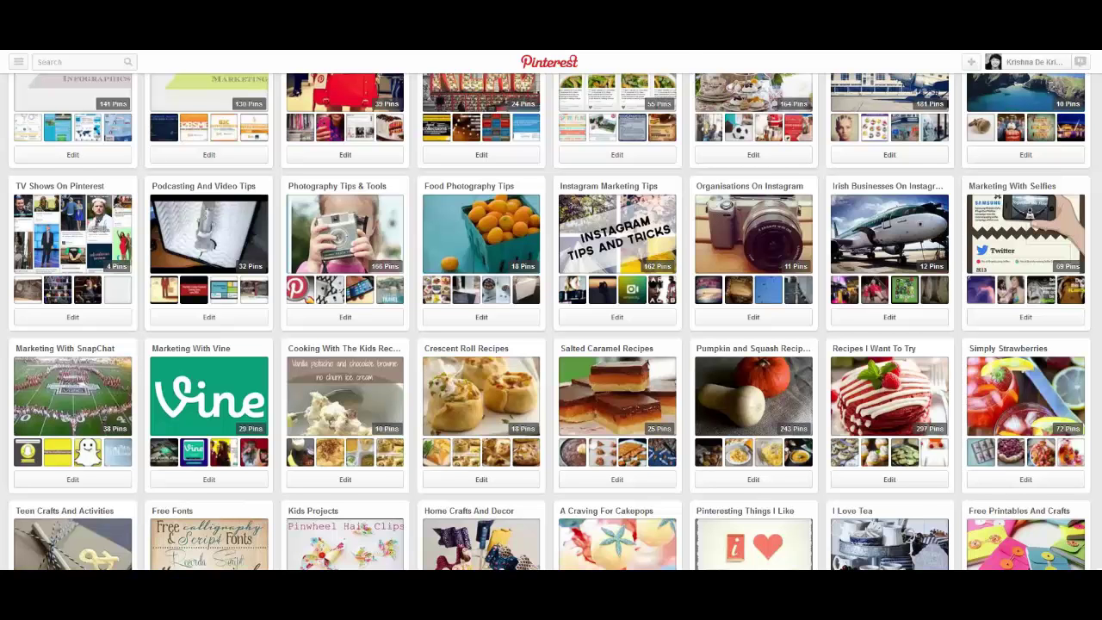
pyautogui.scroll(2, 548, 321)
pyautogui.scroll(2, 551, 322)
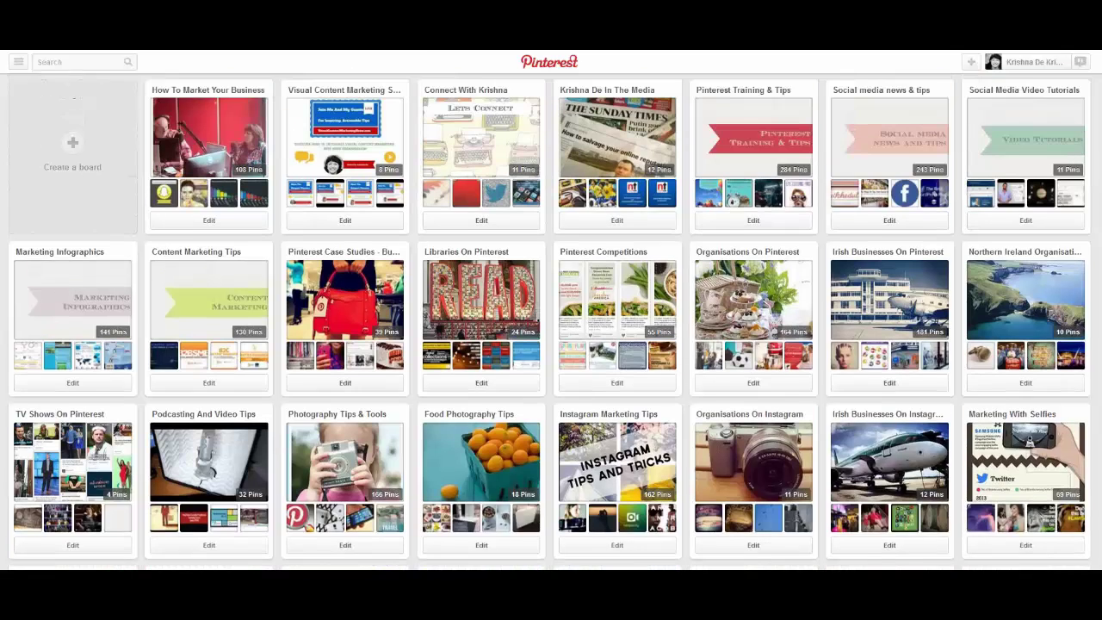
pyautogui.scroll(3, 550, 321)
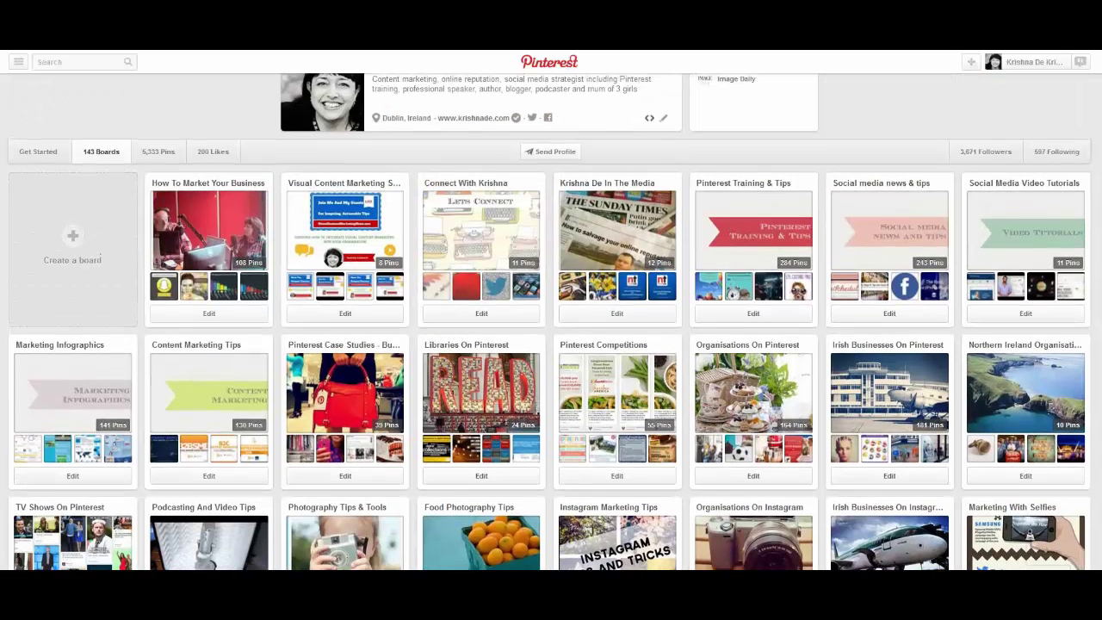